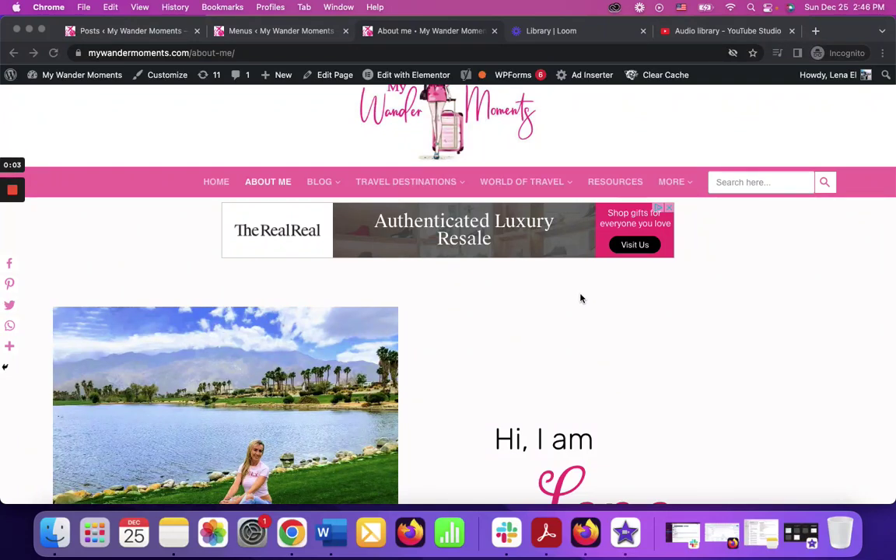
Step: Open the post categories of the site's admin and add a new top-level category named Category
left_click(498, 306)
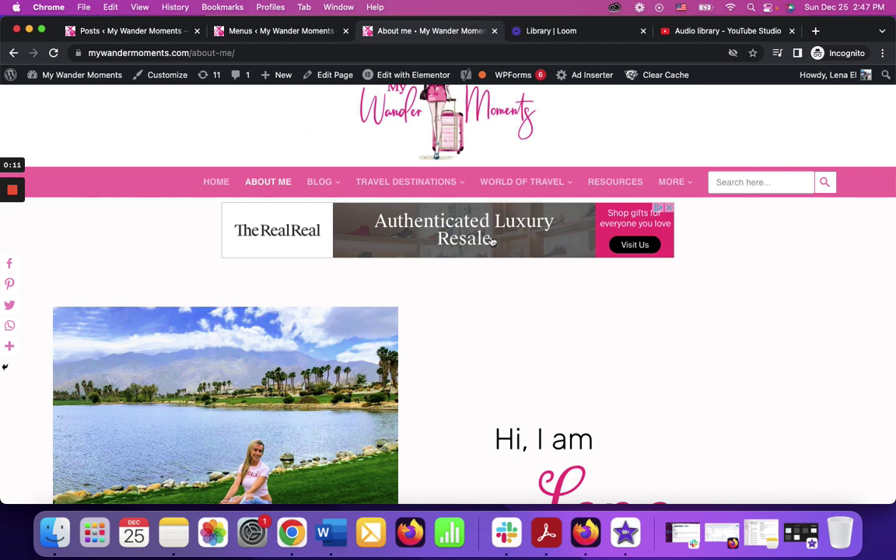
left_click(135, 31)
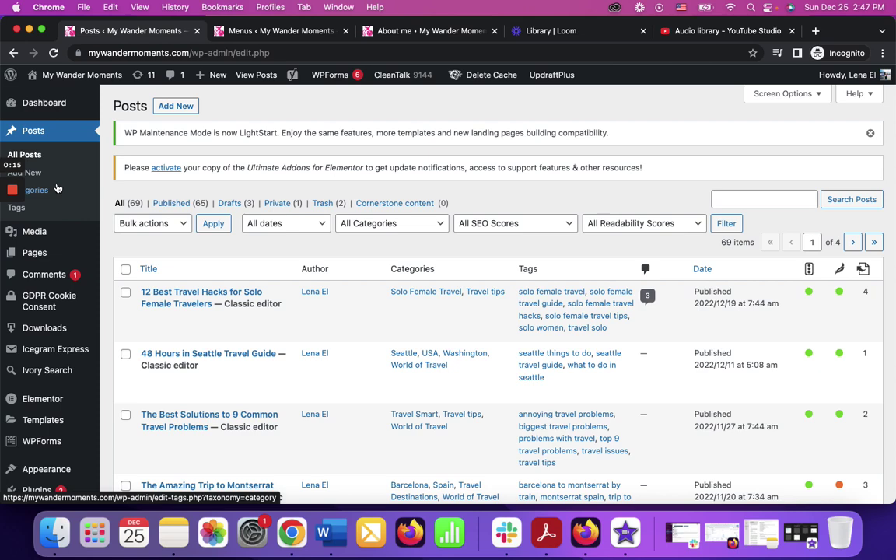
scroll(90, 219, "down", 2)
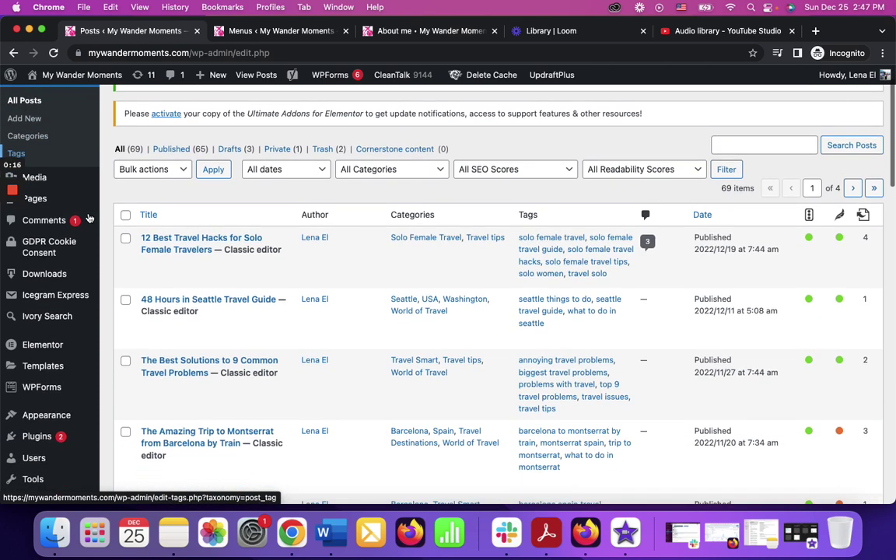
left_click(28, 136)
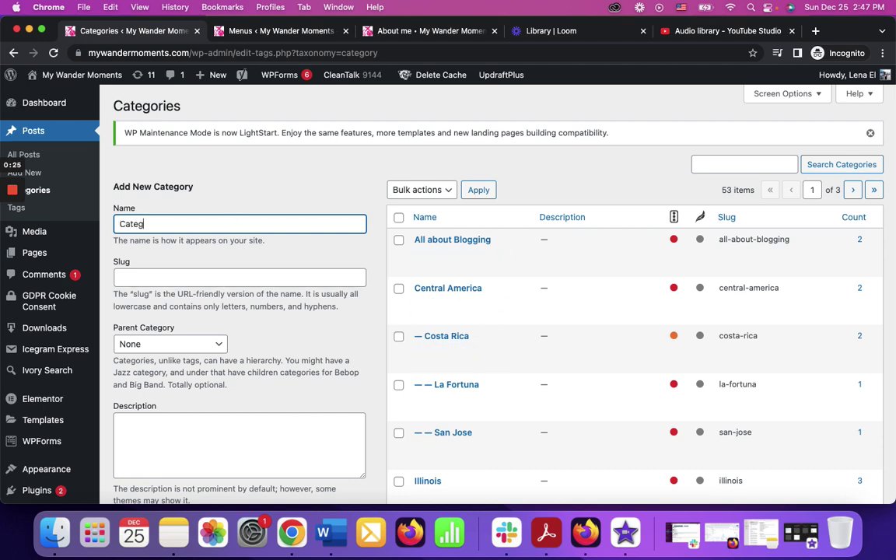
scroll(253, 304, "down", 2)
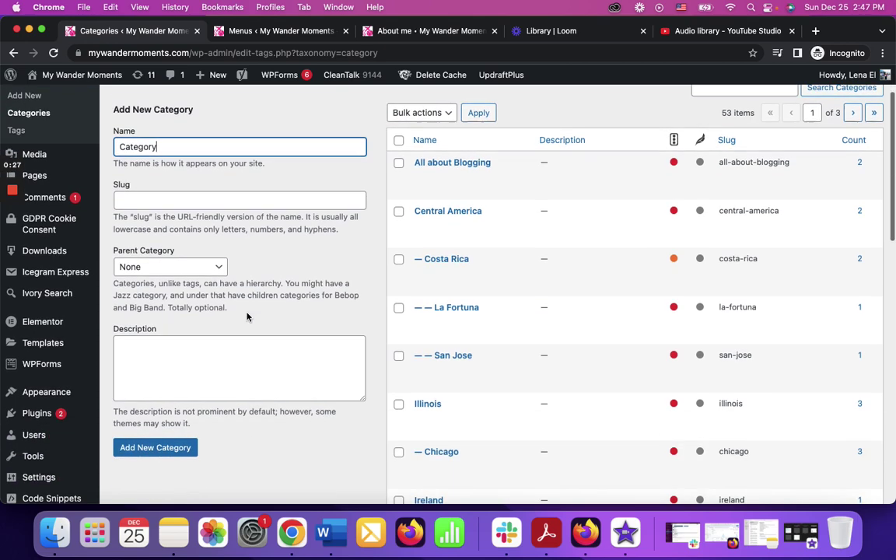
scroll(237, 322, "down", 1)
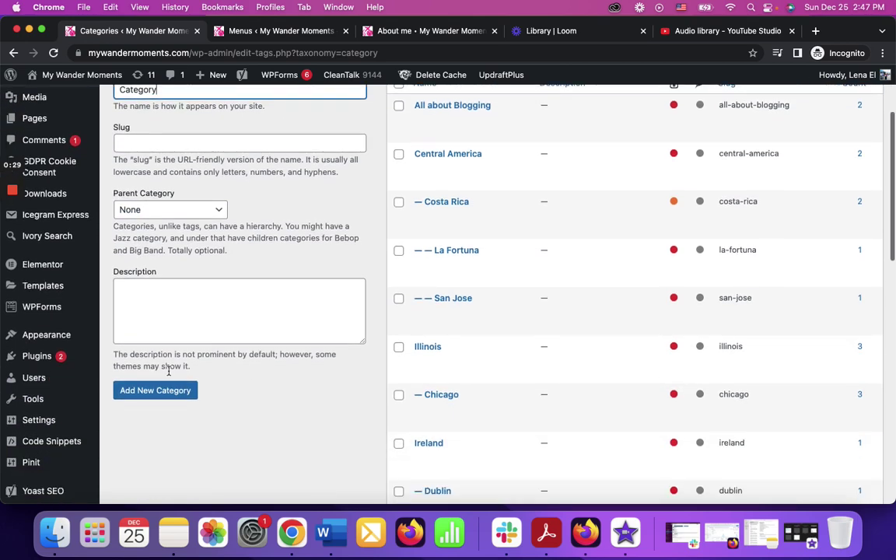
left_click(159, 395)
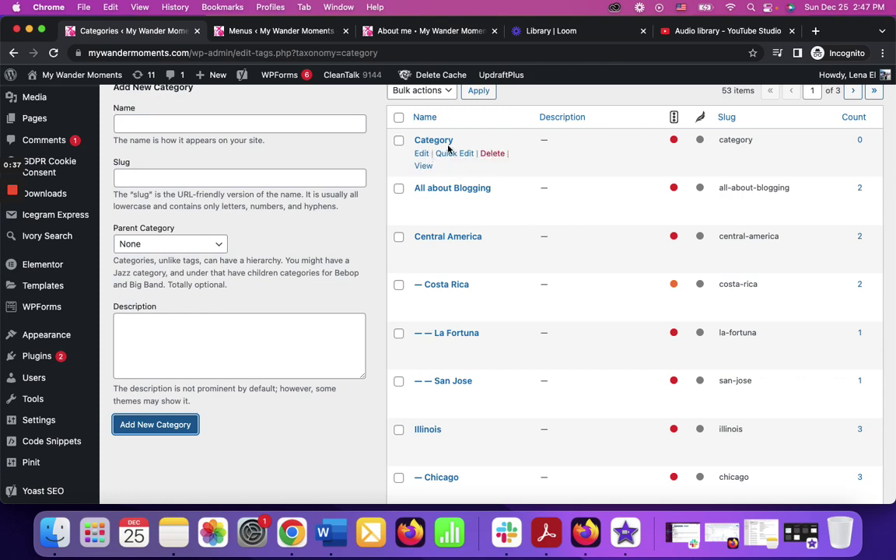
Step: Add a new category named Sub-category 1 with Category as its parent, and refresh the category list
scroll(264, 151, "up", 1)
left_click(264, 148)
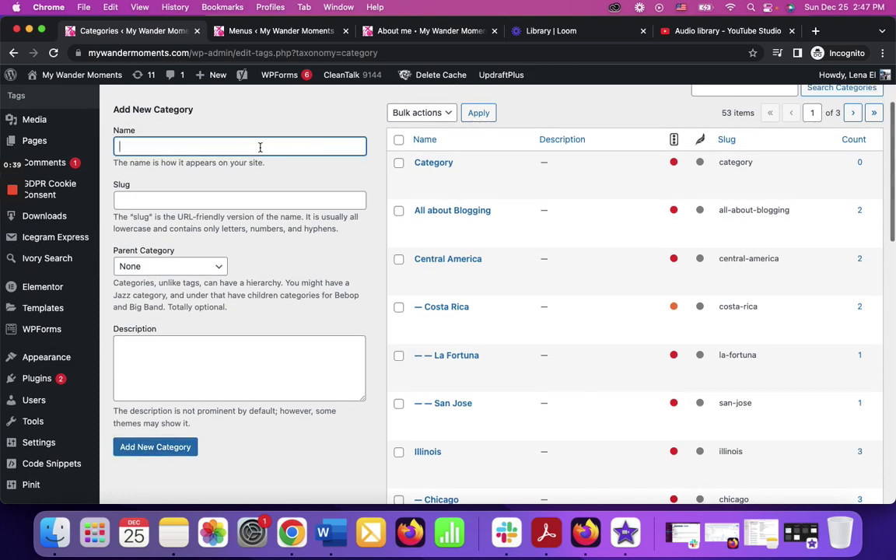
type("Category")
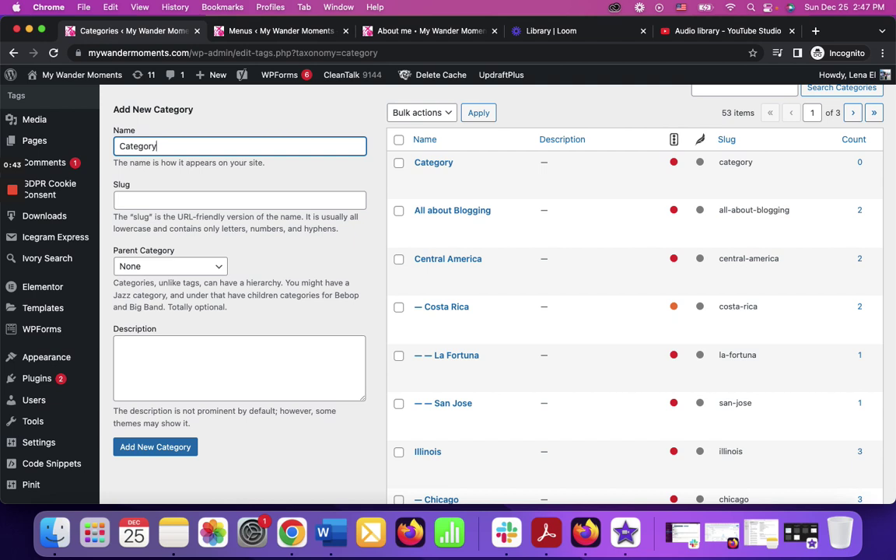
key("BackSpace")
key("BackSpace")
key("BackSpace")
key("BackSpace")
key("BackSpace")
left_click(221, 267)
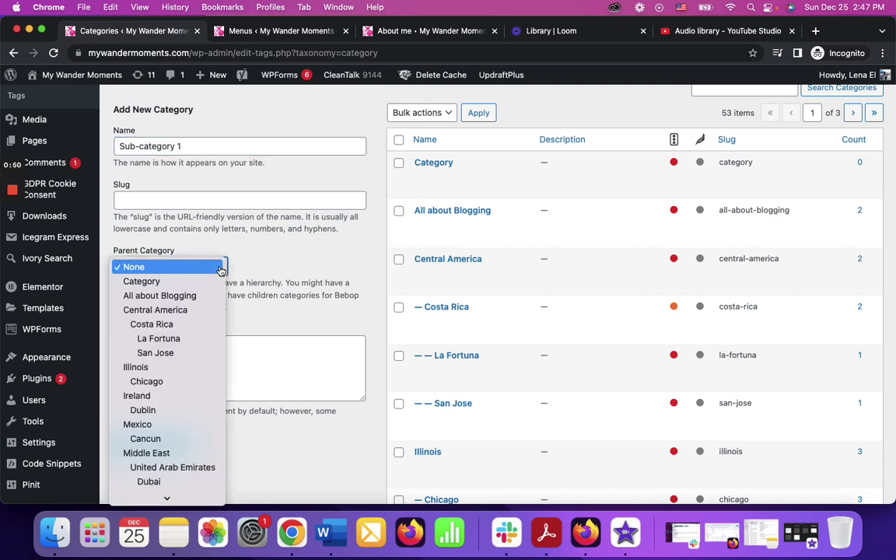
left_click(148, 284)
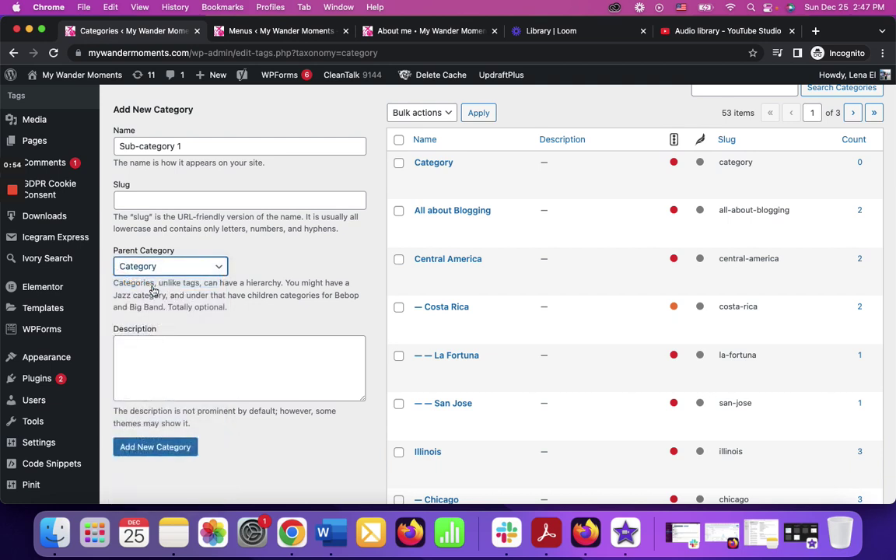
left_click(147, 448)
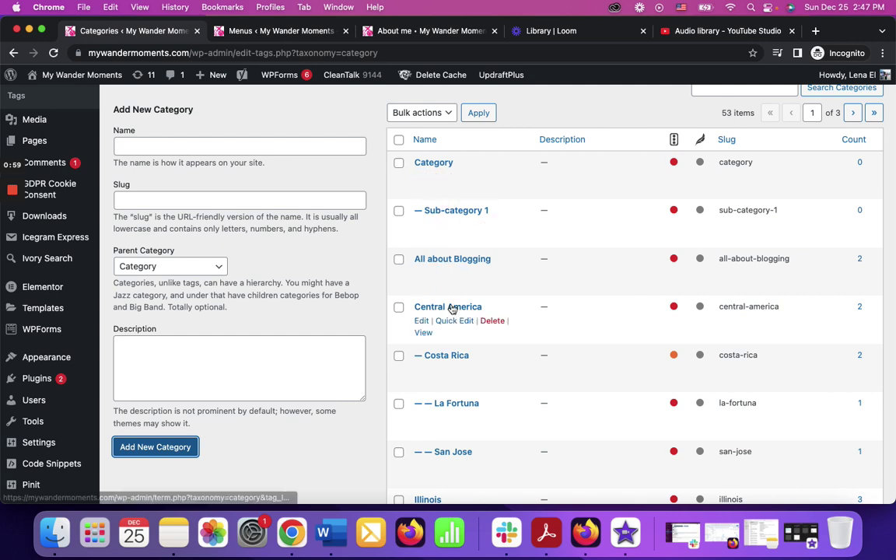
left_click(482, 114)
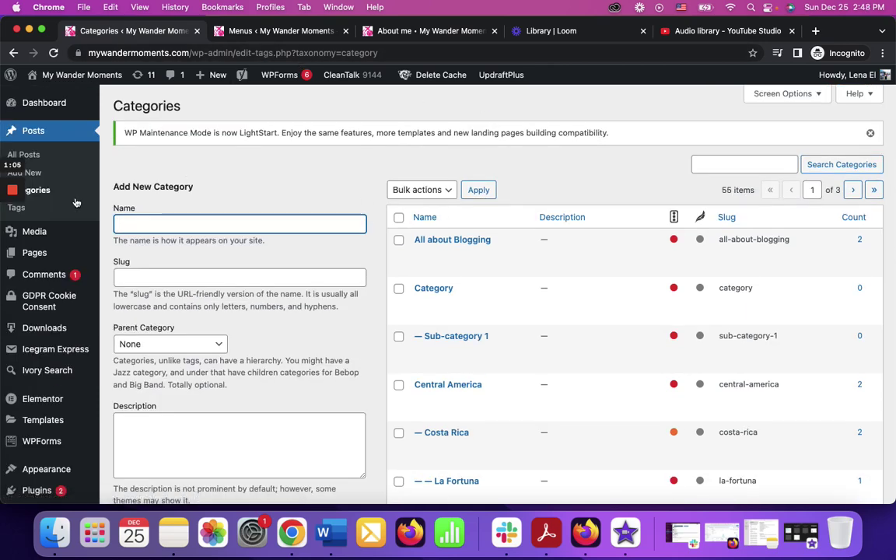
Step: Open the post "12 Best Travel Hacks for Solo Female Travelers" for editing from the list of all posts
scroll(62, 186, "down", 1)
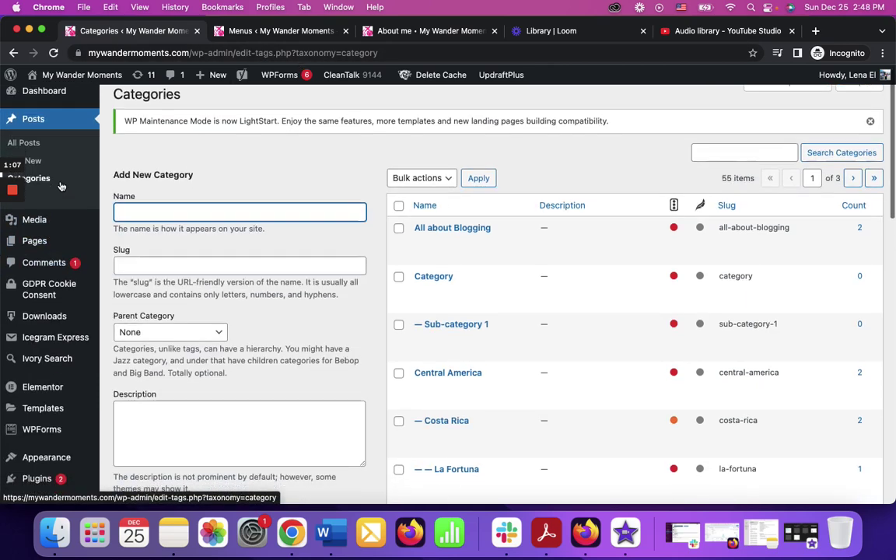
scroll(61, 186, "down", 2)
left_click(24, 102)
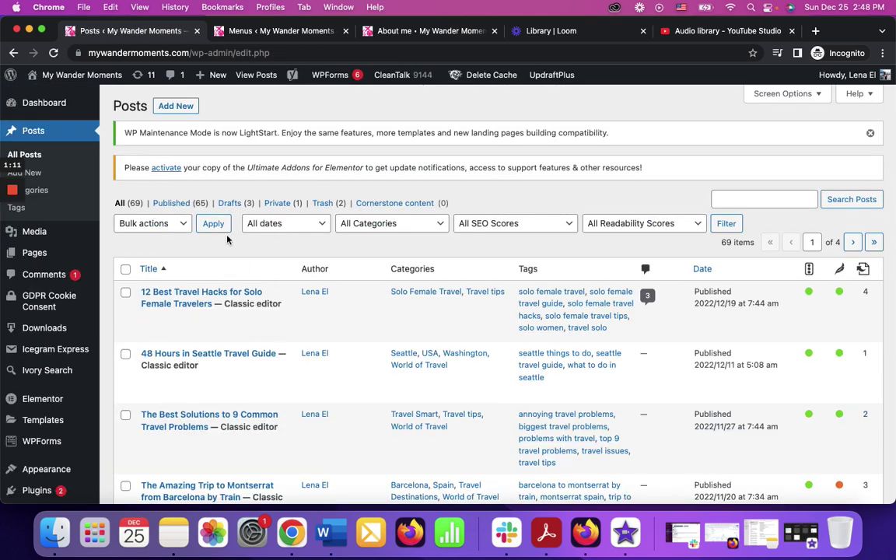
left_click(200, 292)
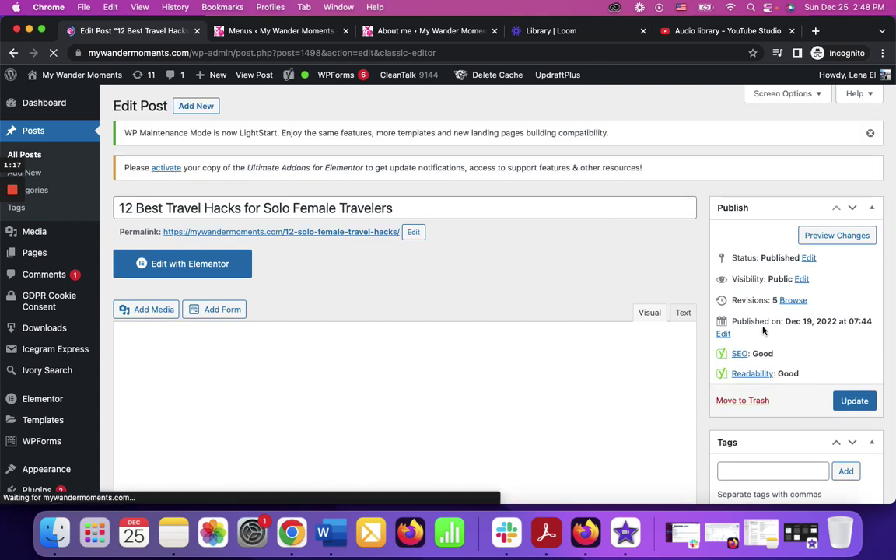
Step: Look through the complete category list in the post's settings, then return to its beginning
scroll(760, 336, "down", 5)
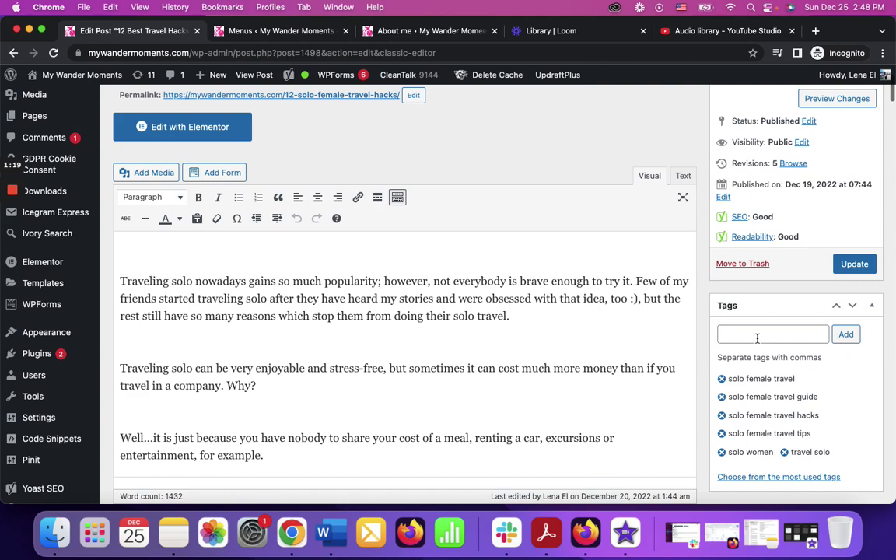
scroll(757, 338, "down", 8)
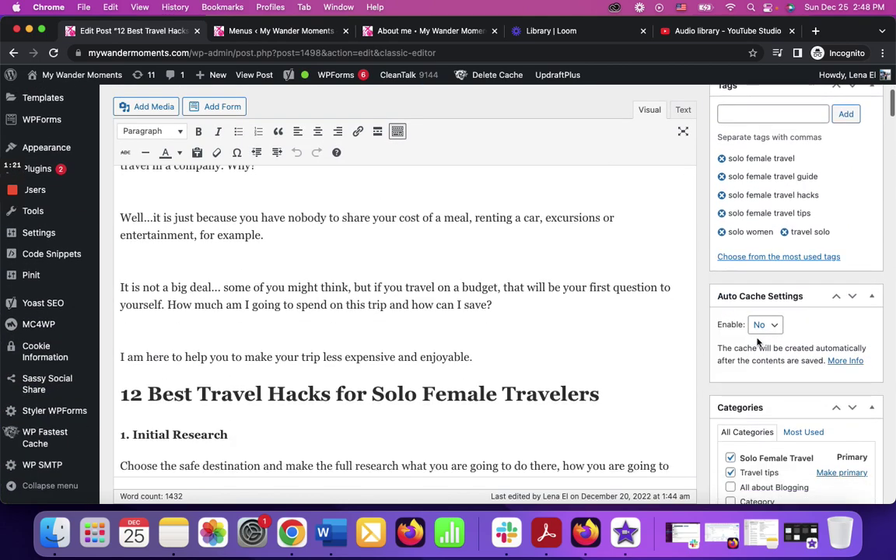
scroll(757, 338, "down", 3)
scroll(783, 370, "down", 3)
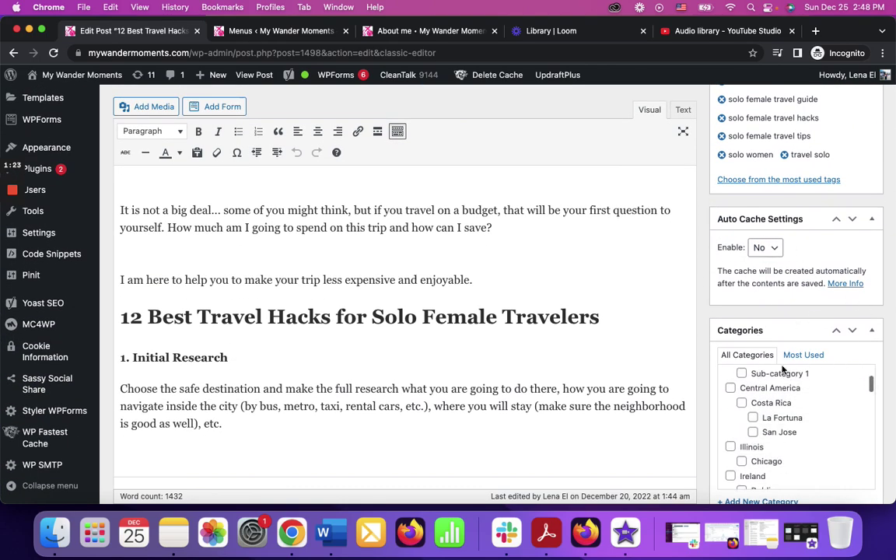
scroll(795, 325, "down", 5)
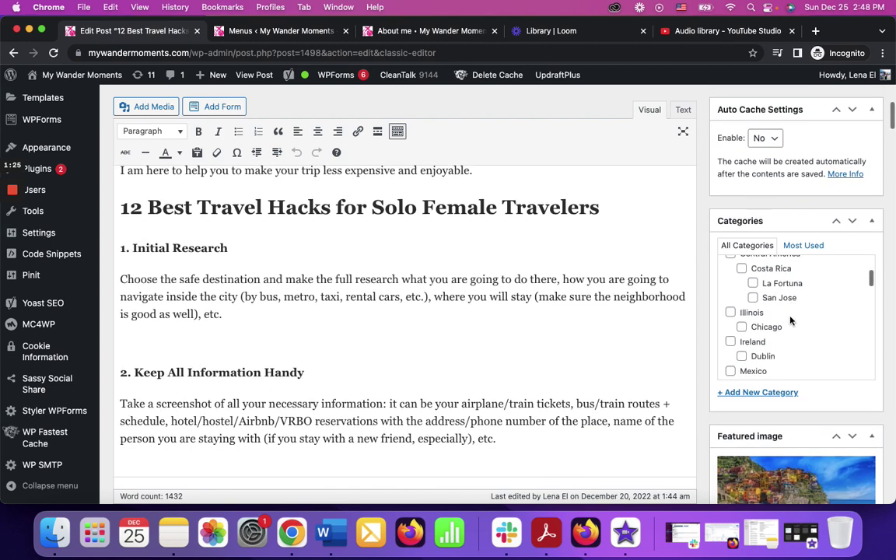
scroll(790, 320, "down", 5)
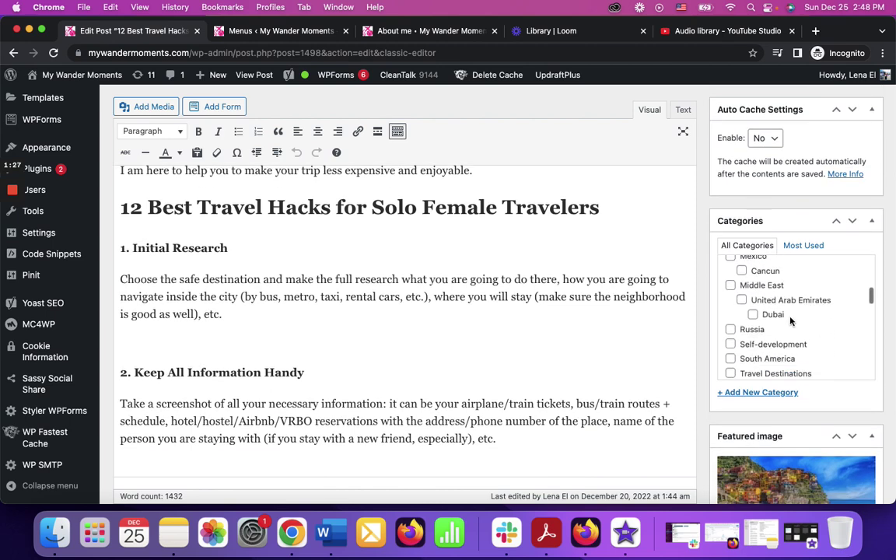
scroll(790, 321, "down", 5)
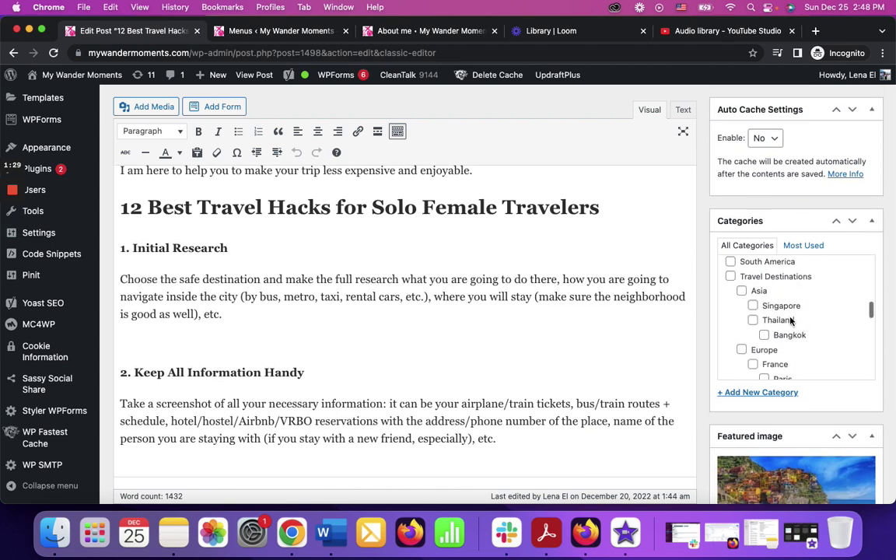
scroll(791, 321, "down", 5)
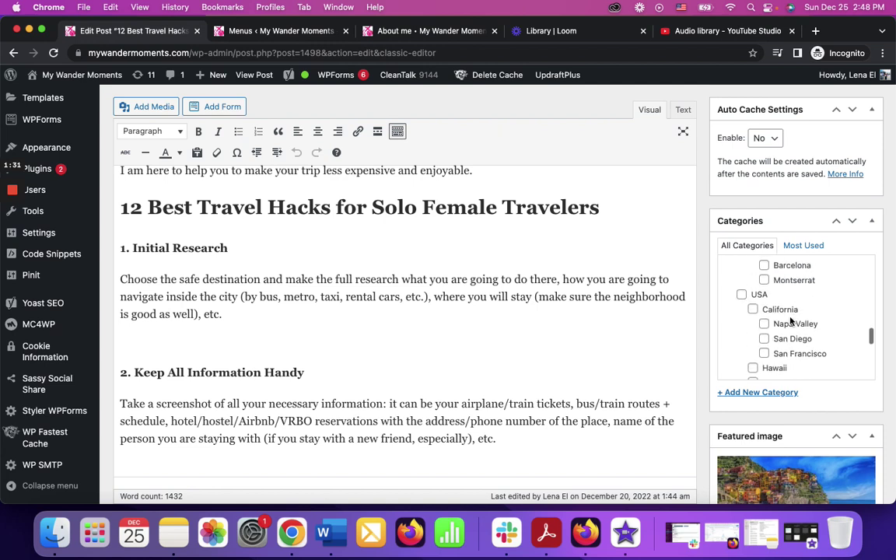
scroll(791, 321, "down", 5)
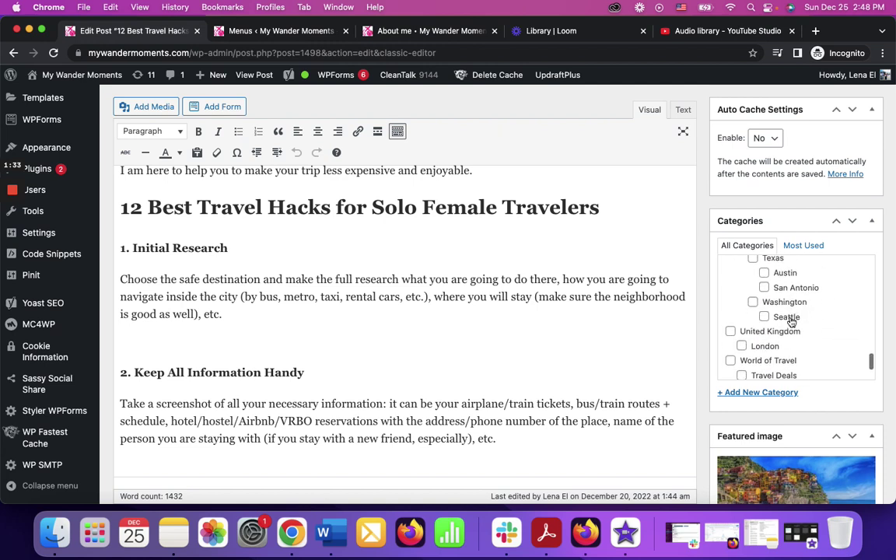
scroll(791, 321, "down", 3)
scroll(791, 320, "up", 20)
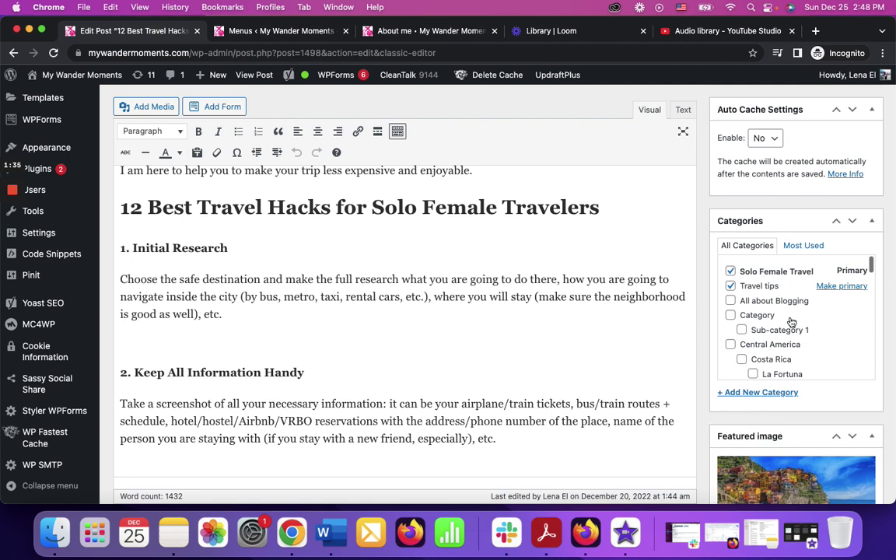
Step: Assign the post to Category and its child Sub-category 1, then return to the post's publishing options
left_click(731, 316)
left_click(742, 330)
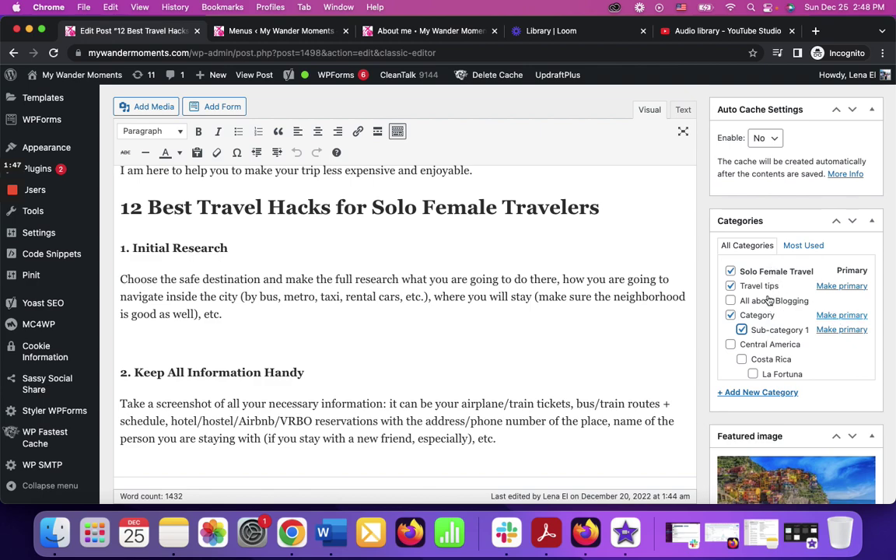
scroll(747, 292, "up", 10)
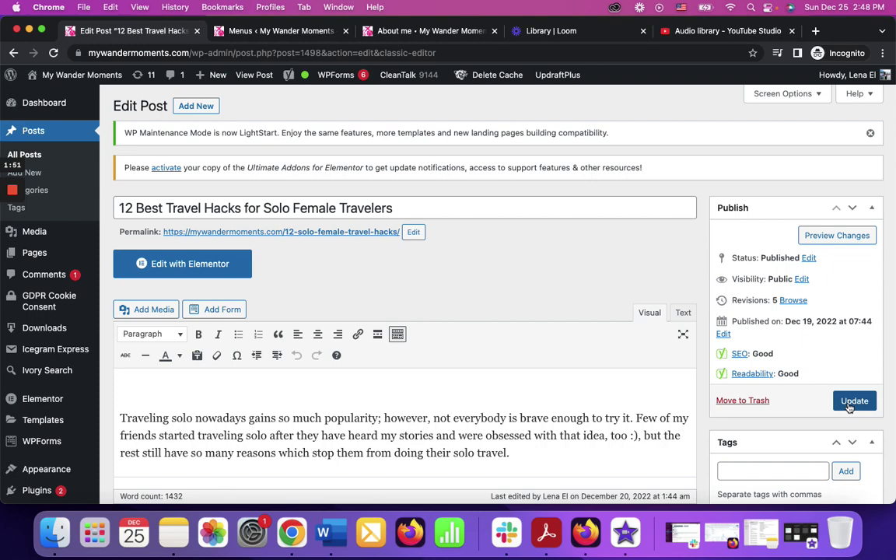
Step: Examine the navigation menu and its dropdowns on the live About me page of the website
left_click(318, 32)
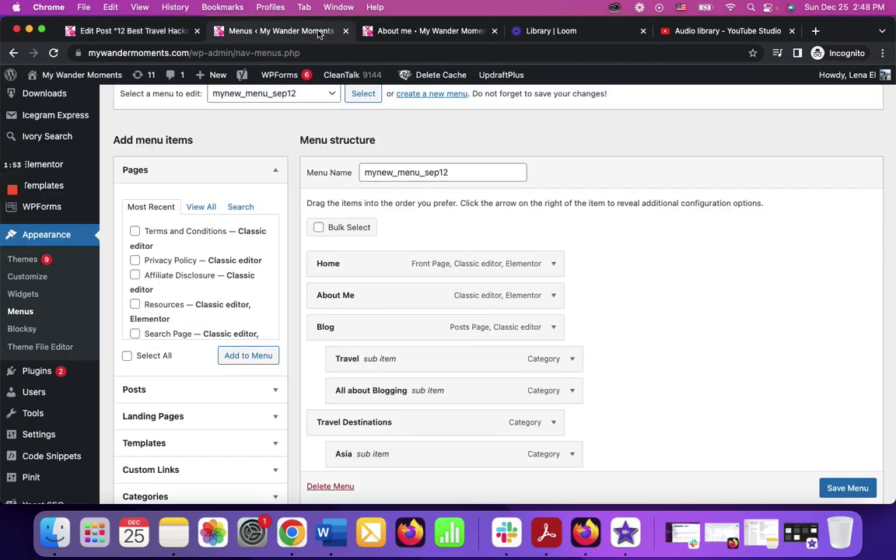
left_click(396, 33)
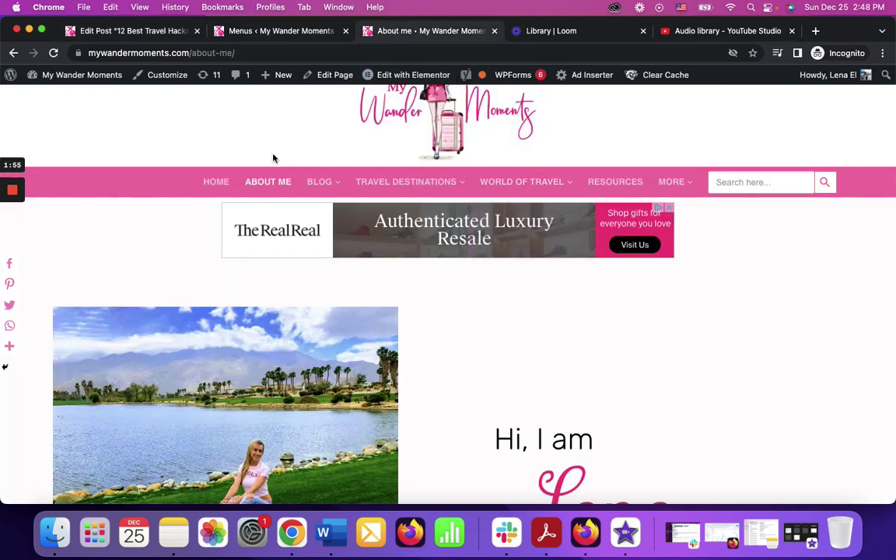
mouse_move(537, 189)
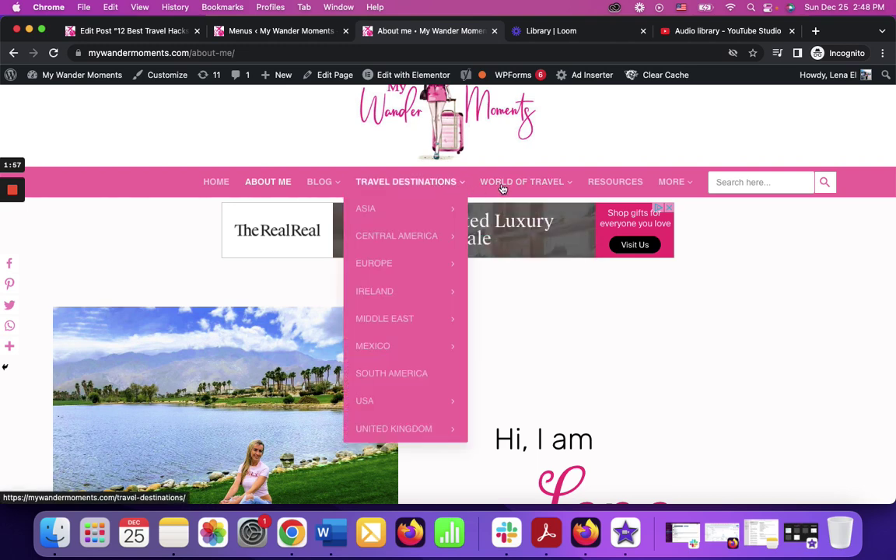
mouse_move(680, 184)
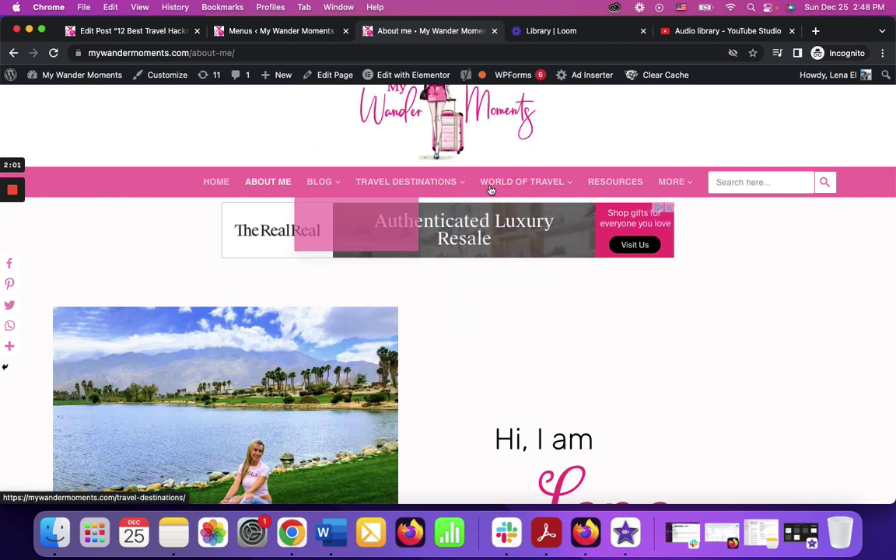
Step: Return to the post being edited and go from there to the site's menu management page
left_click(147, 31)
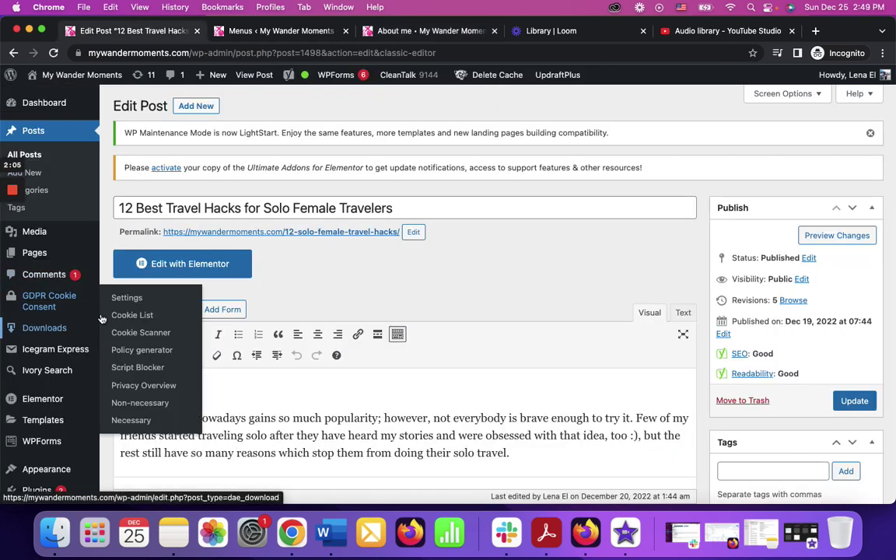
mouse_move(78, 294)
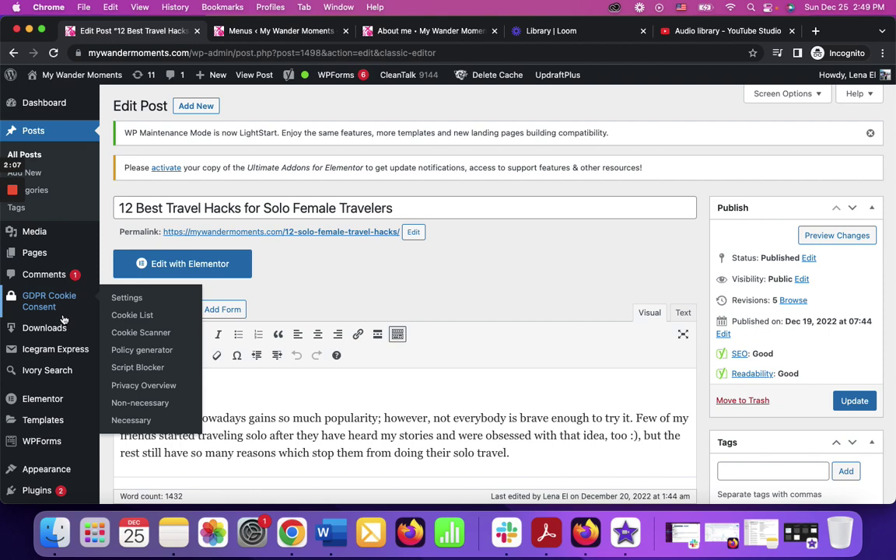
scroll(64, 320, "down", 4)
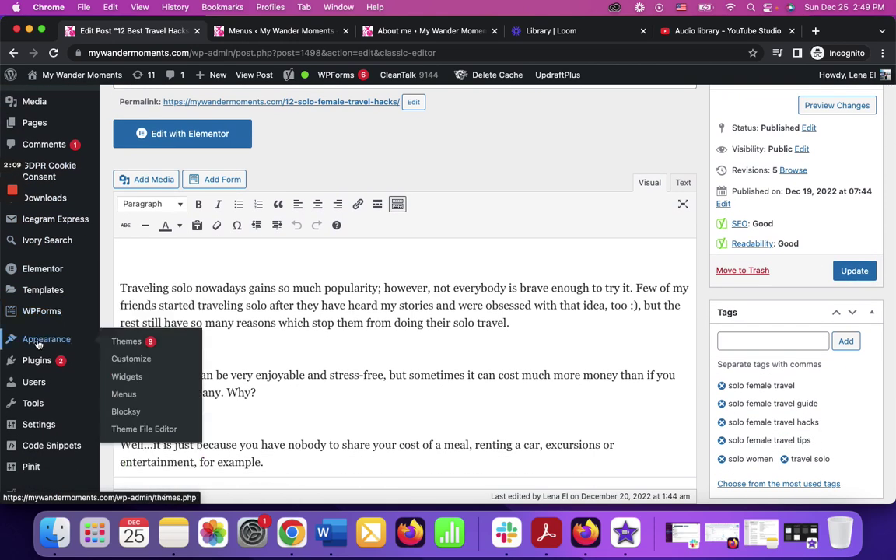
left_click(121, 400)
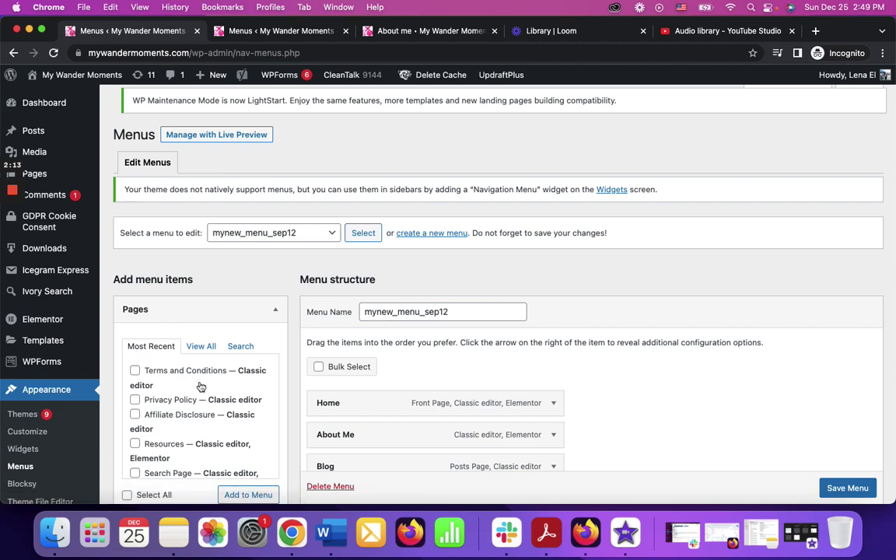
Step: Show the full list of pages available as menu items and look through it to the end
scroll(253, 307, "down", 3)
left_click(200, 249)
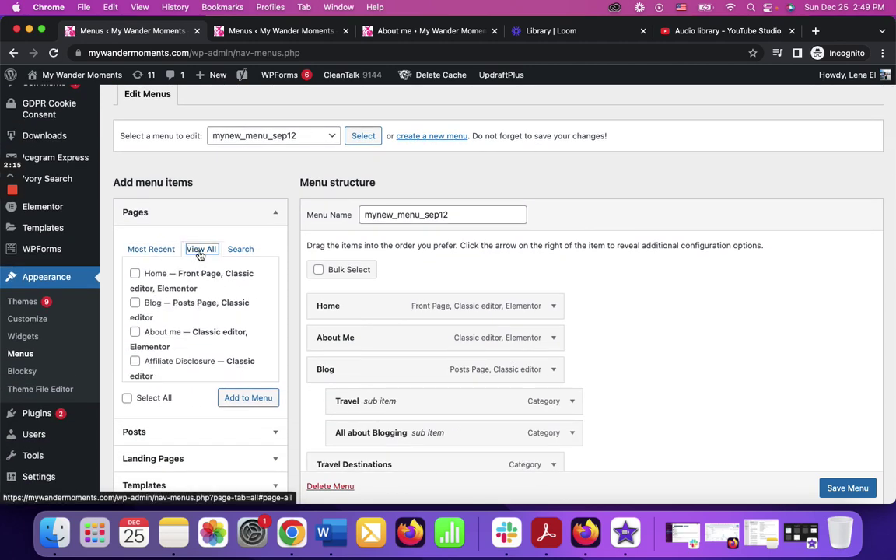
scroll(176, 331, "down", 3)
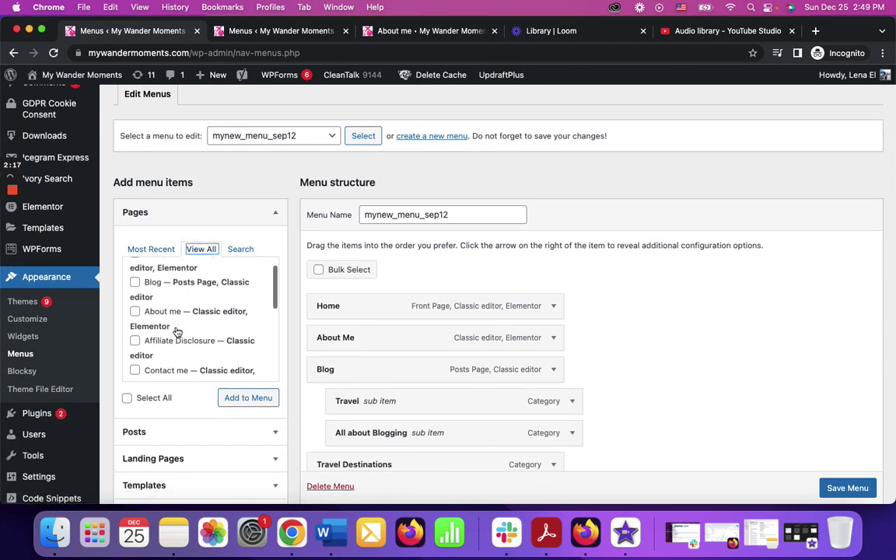
scroll(176, 331, "down", 5)
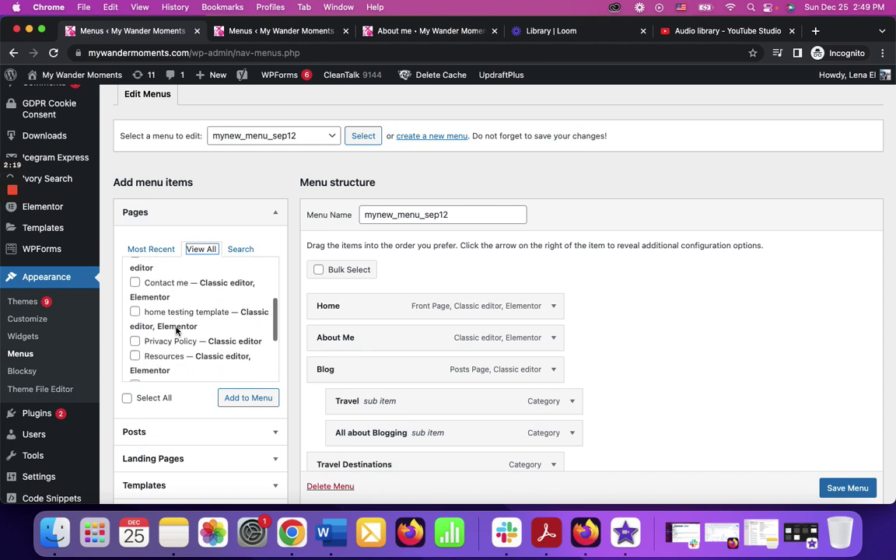
scroll(176, 331, "down", 5)
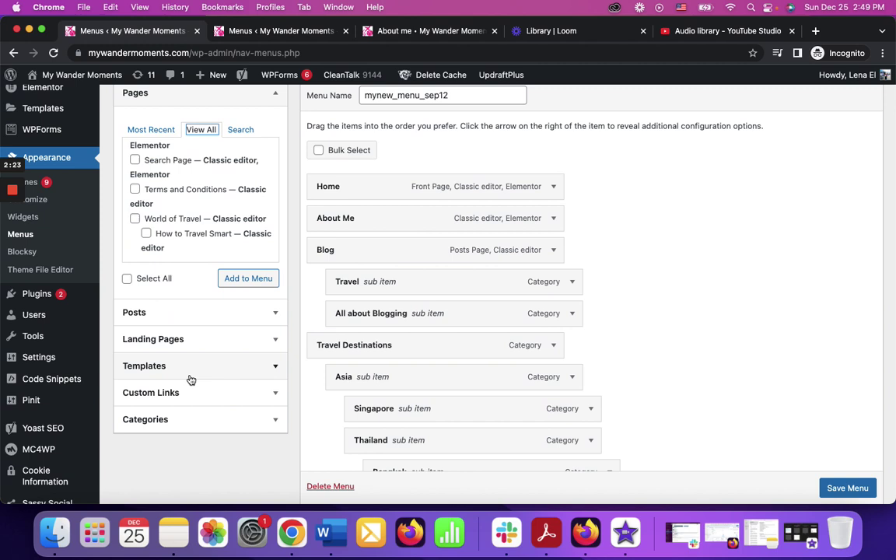
Step: Add Category and its child Sub-category 1 from the complete category list to the menu mynew_menu_sep12
left_click(273, 421)
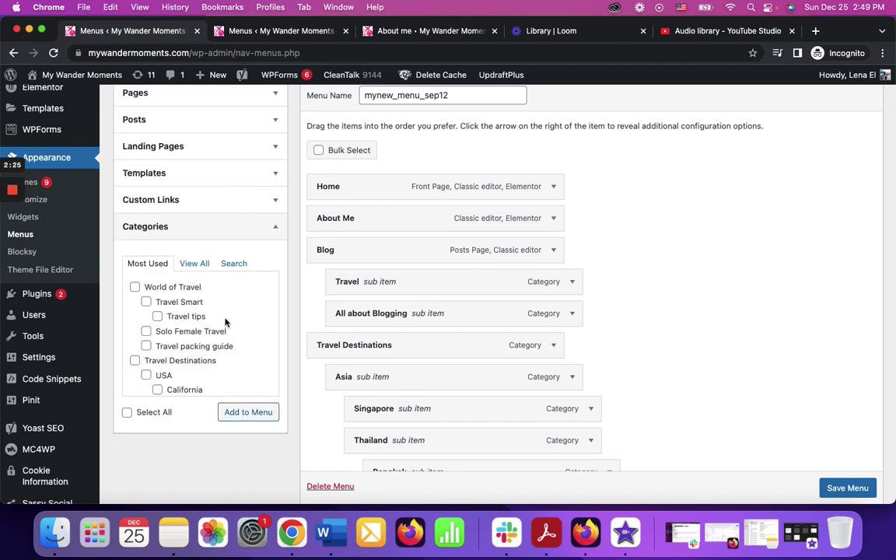
right_click(185, 329)
left_click(194, 263)
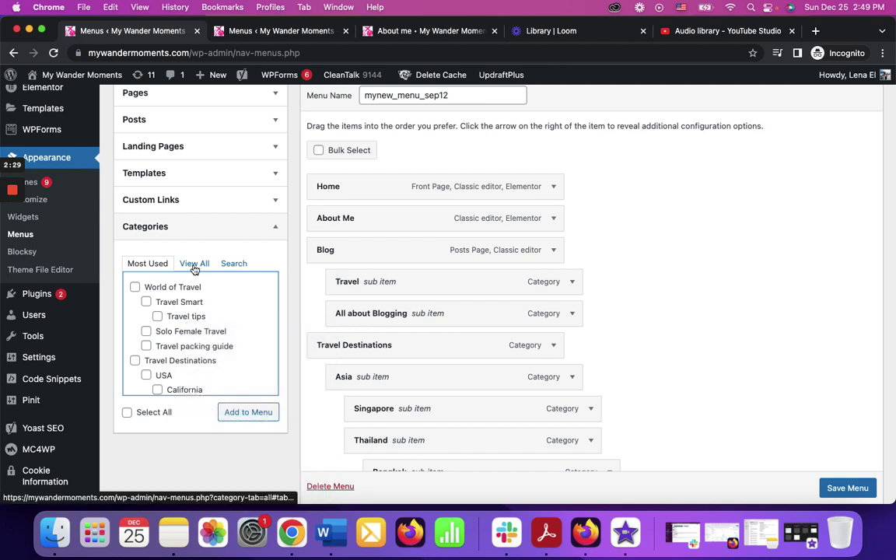
left_click(194, 263)
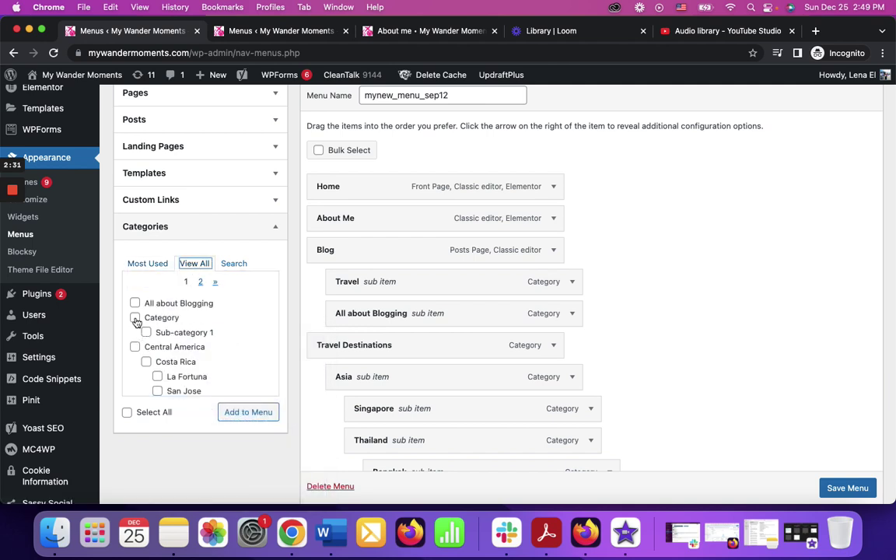
left_click(136, 318)
left_click(148, 333)
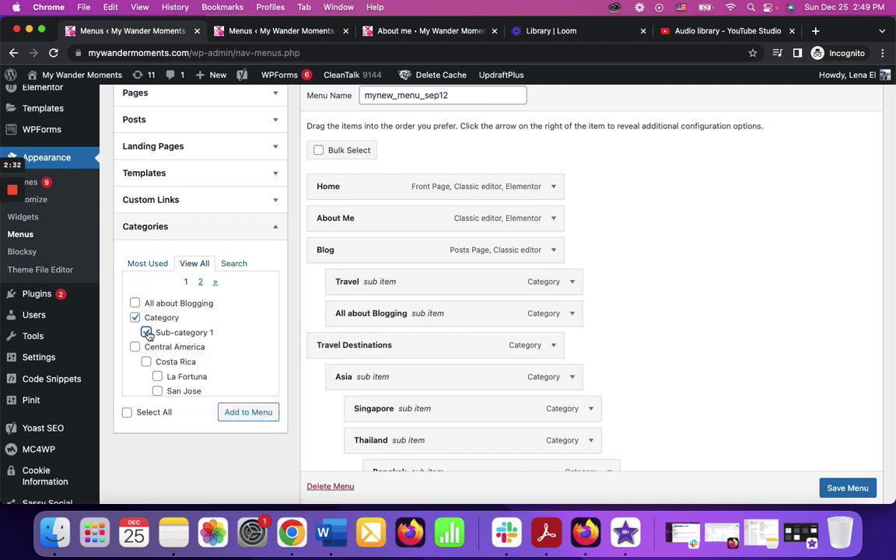
left_click(245, 420)
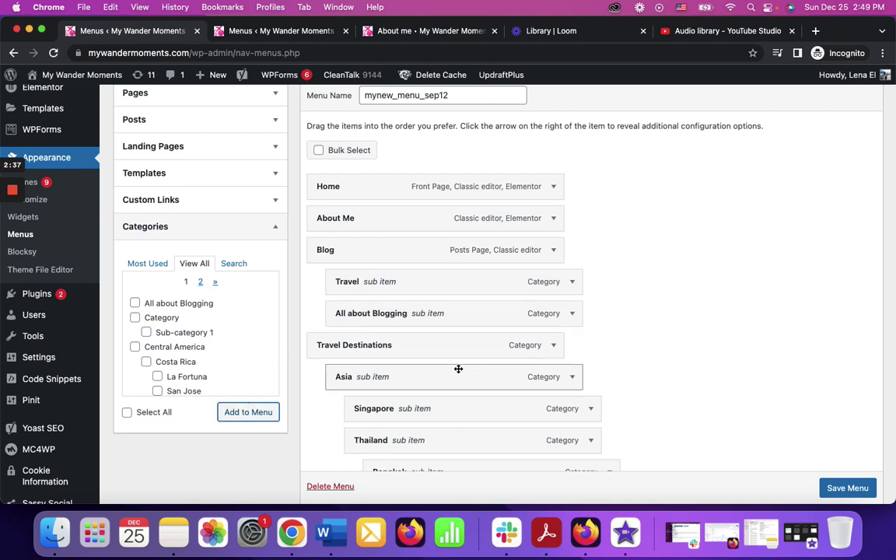
Step: Nest Sub-category 1 as a sub item under Category at the end of the menu structure, and save the menu
scroll(458, 369, "up", 2)
scroll(458, 369, "down", 2)
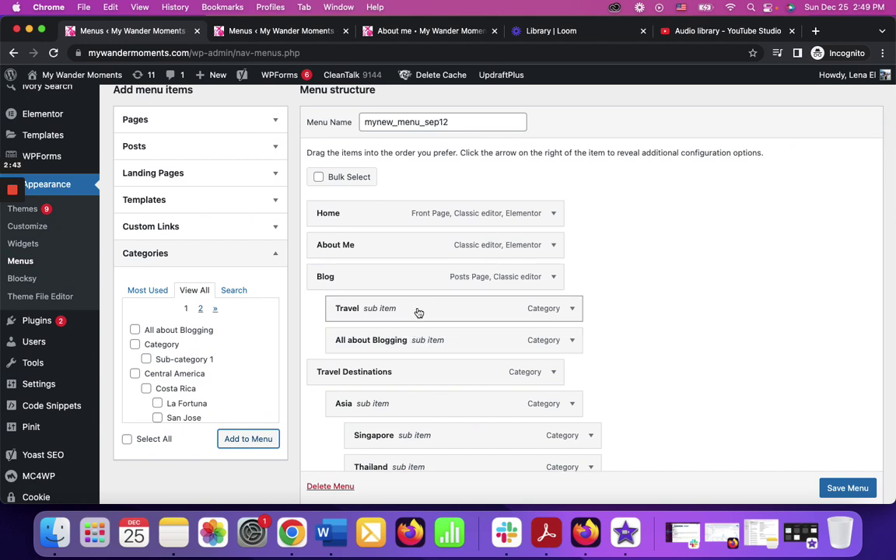
left_click_drag(417, 309, 418, 310)
scroll(418, 311, "down", 15)
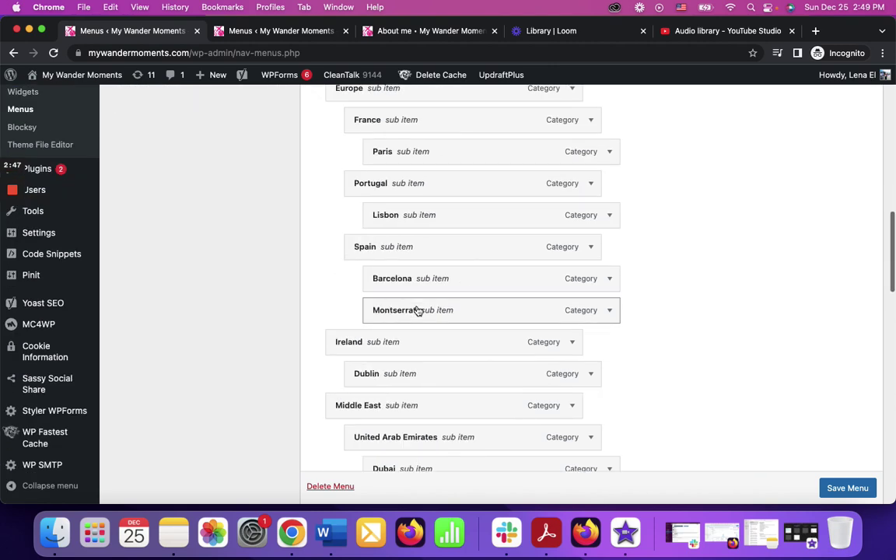
scroll(418, 311, "down", 20)
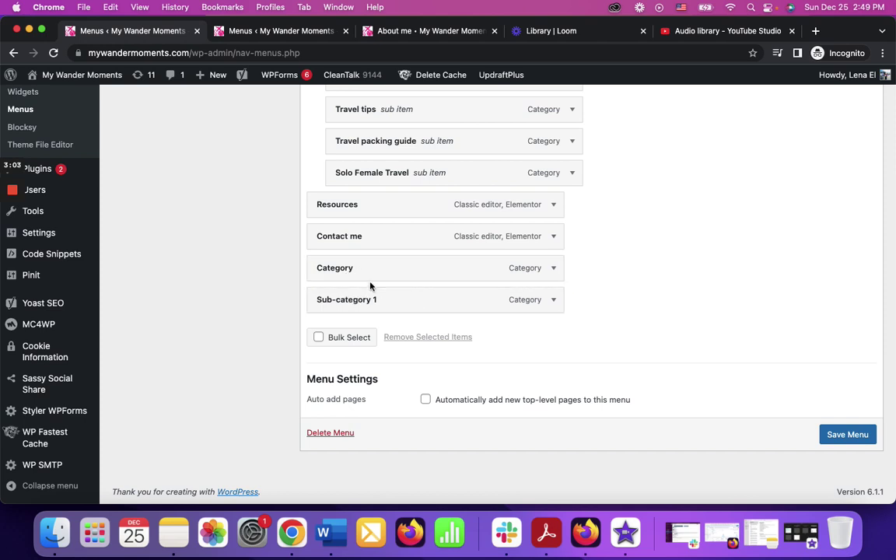
left_click_drag(346, 303, 368, 307)
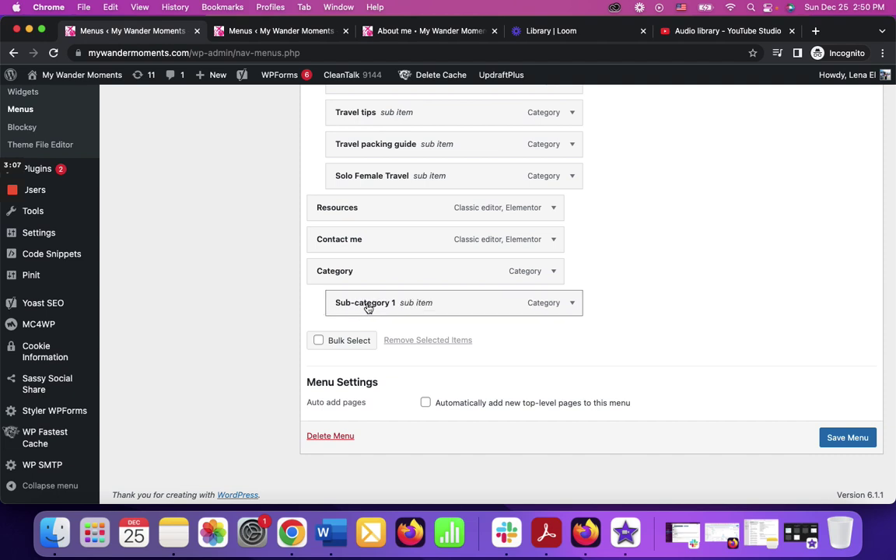
left_click(837, 438)
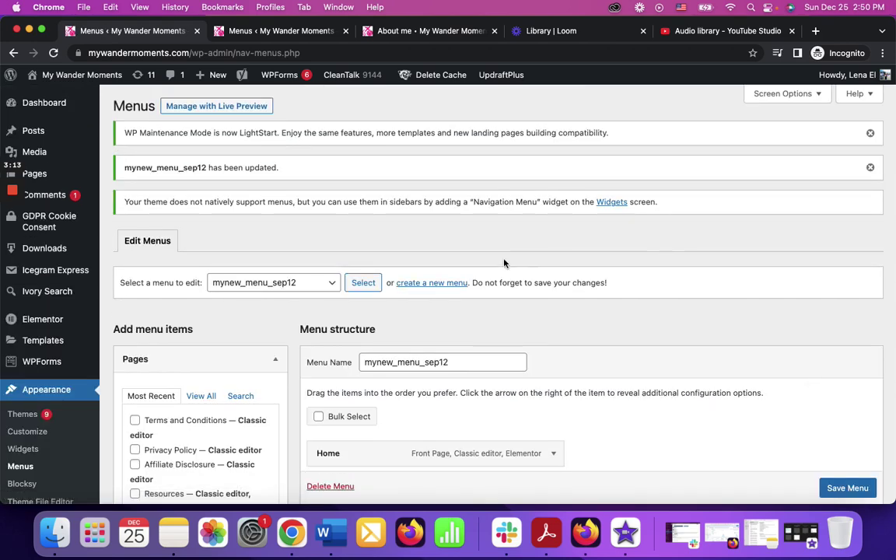
Step: Check the More dropdown and its Category entry in the navigation menu of the live website
left_click(420, 31)
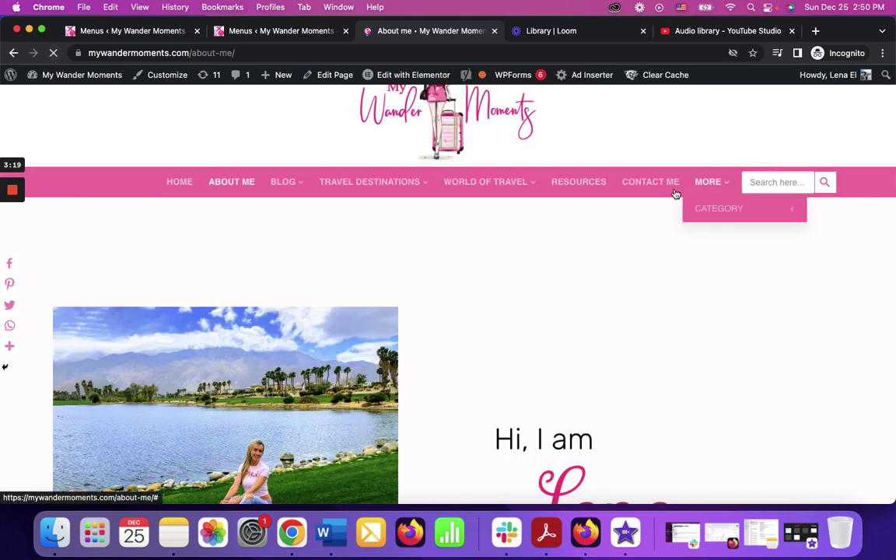
mouse_move(722, 214)
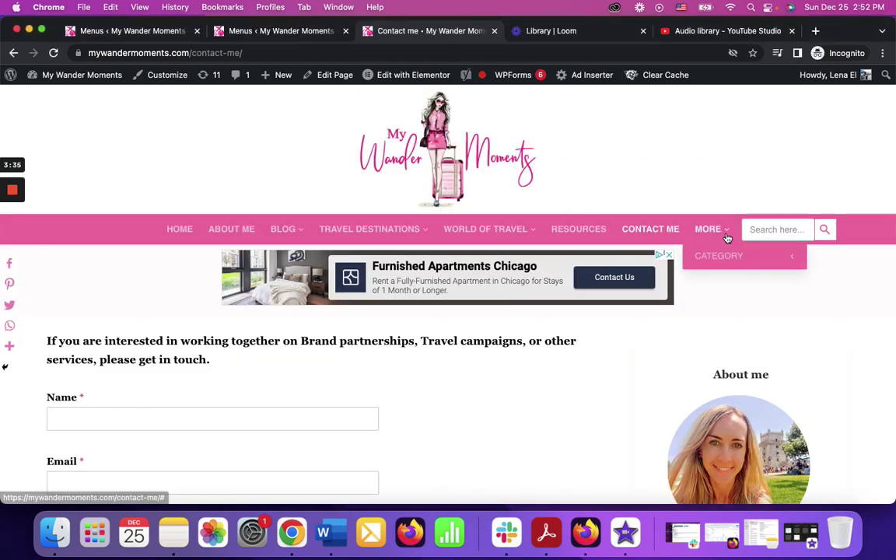
mouse_move(729, 259)
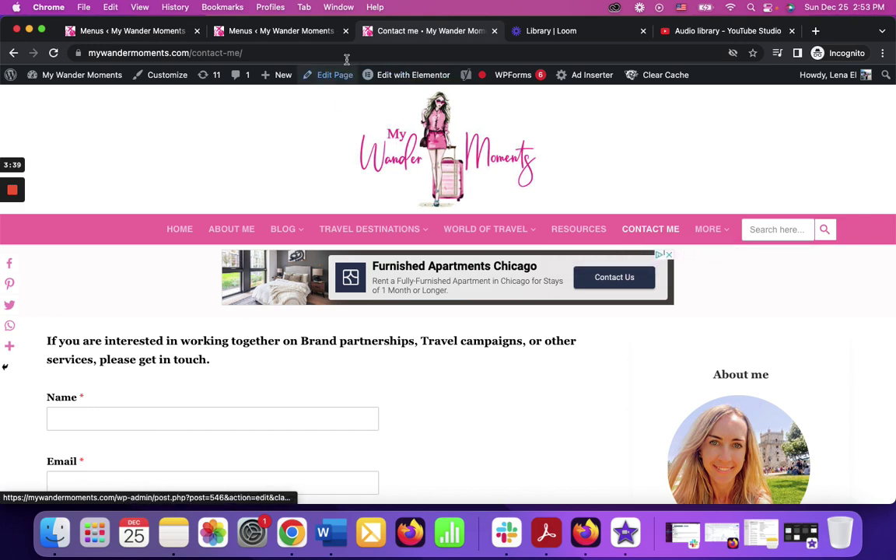
Step: Examine the nesting of the travel categories in the other open menu editor, then return to the live Contact me page
left_click(261, 31)
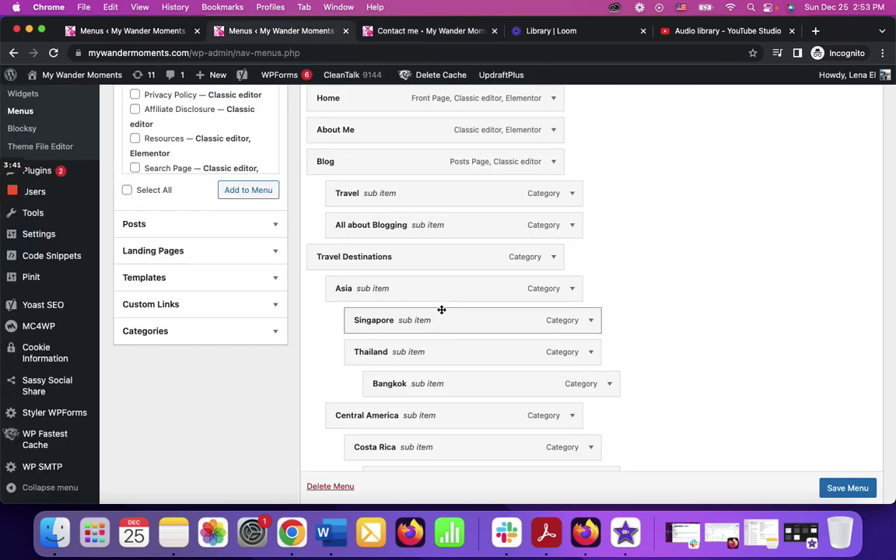
scroll(434, 351, "down", 2)
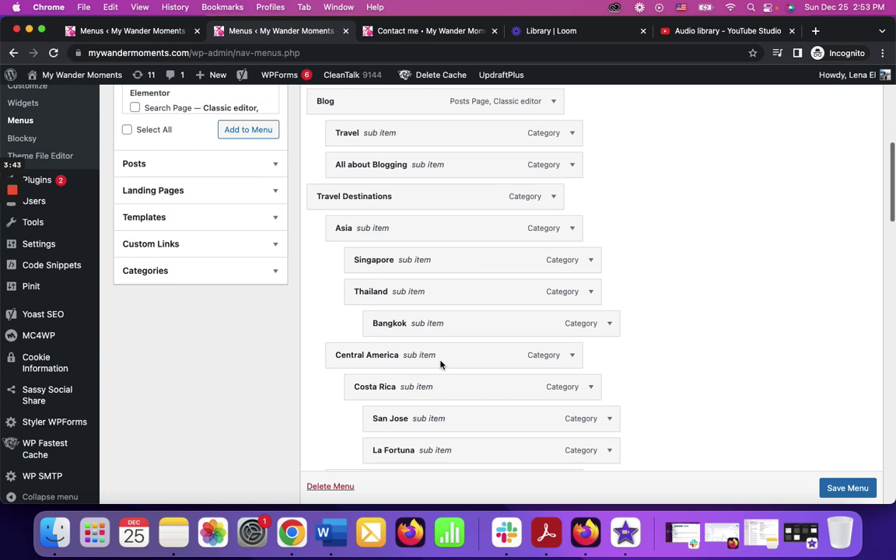
scroll(435, 322, "down", 3)
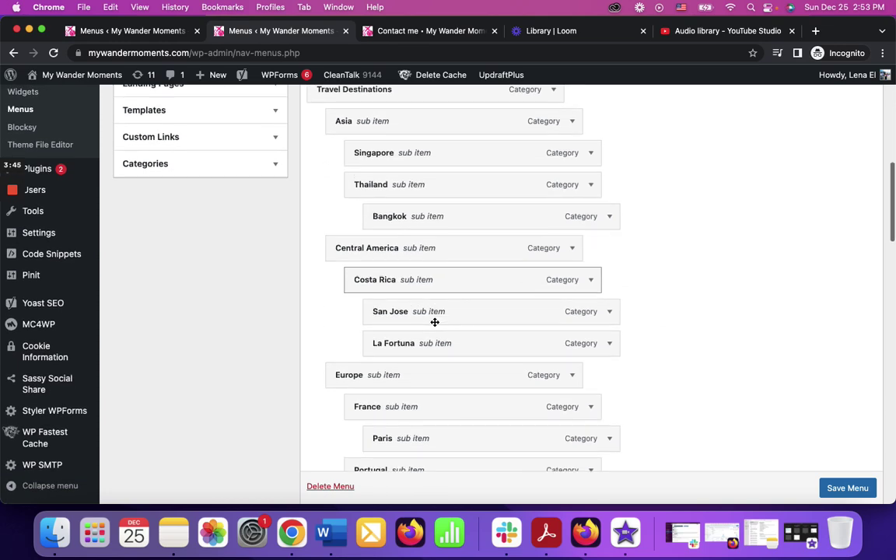
scroll(435, 322, "up", 2)
scroll(435, 322, "down", 8)
scroll(435, 322, "down", 15)
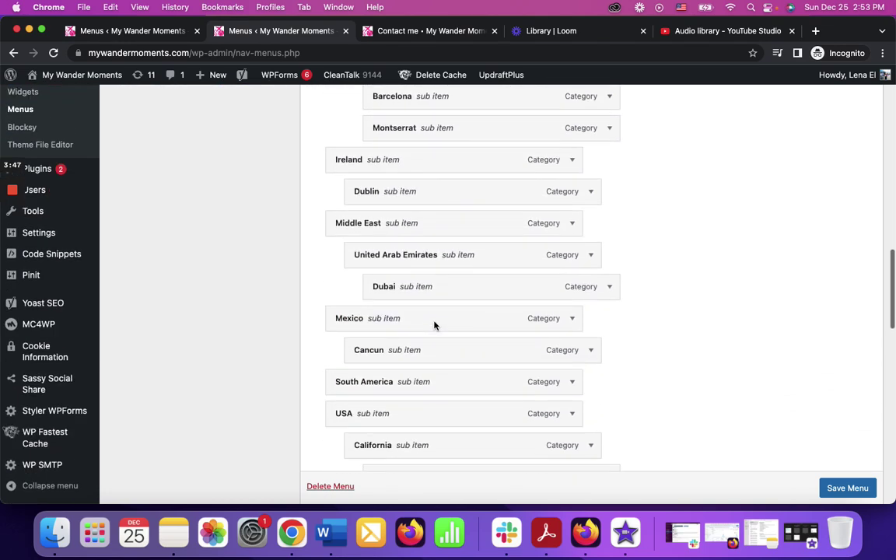
scroll(435, 321, "down", 8)
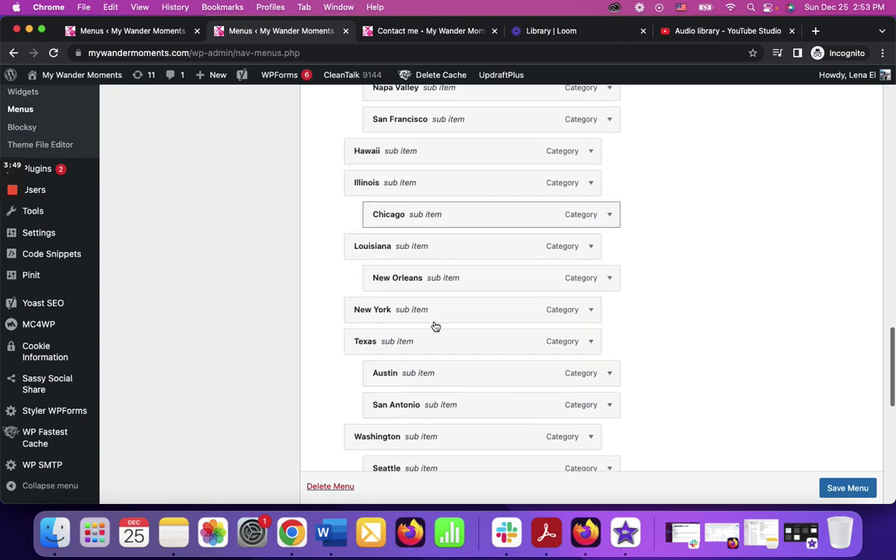
scroll(435, 322, "up", 20)
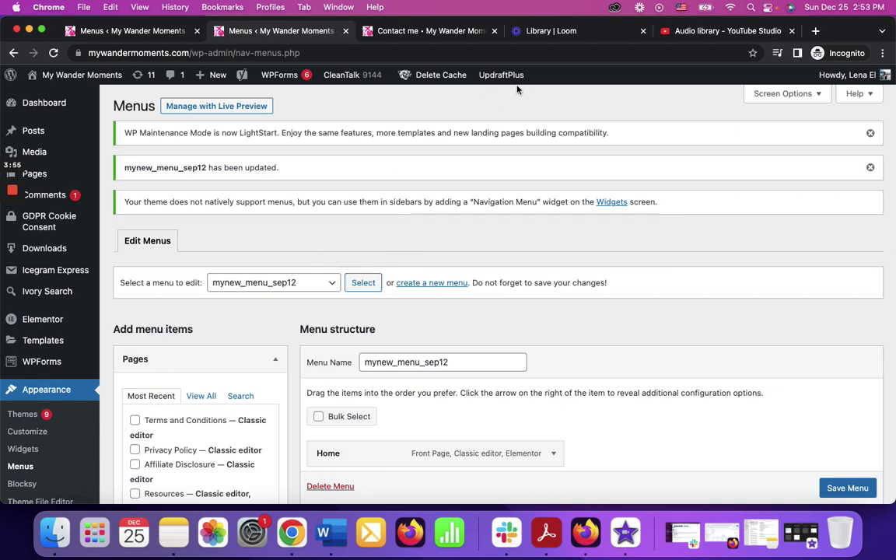
left_click(405, 33)
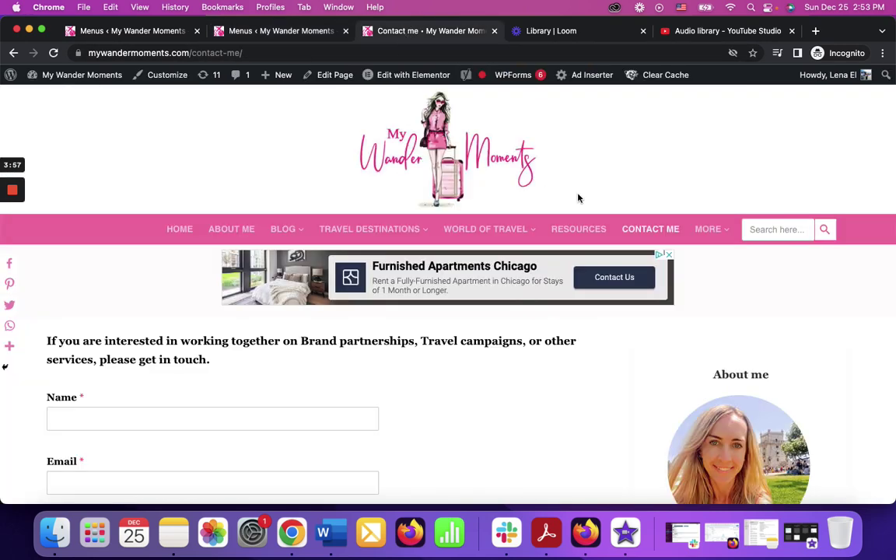